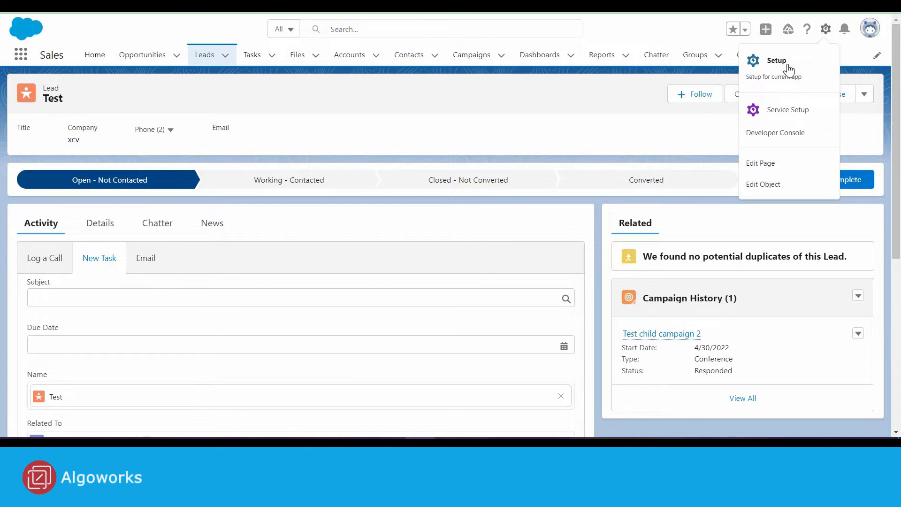
Step: Go to Setup's Object Manager and open the Activity object
click(787, 63)
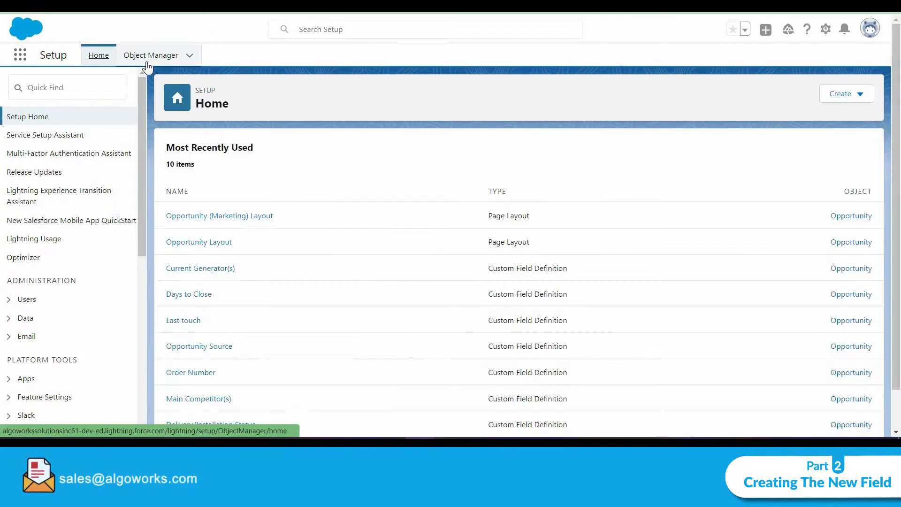
click(151, 55)
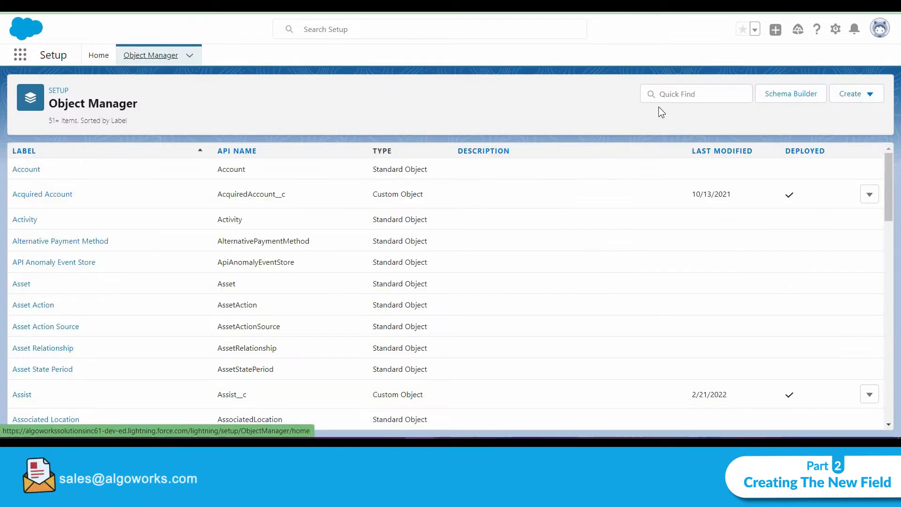
click(672, 95)
text(activity)
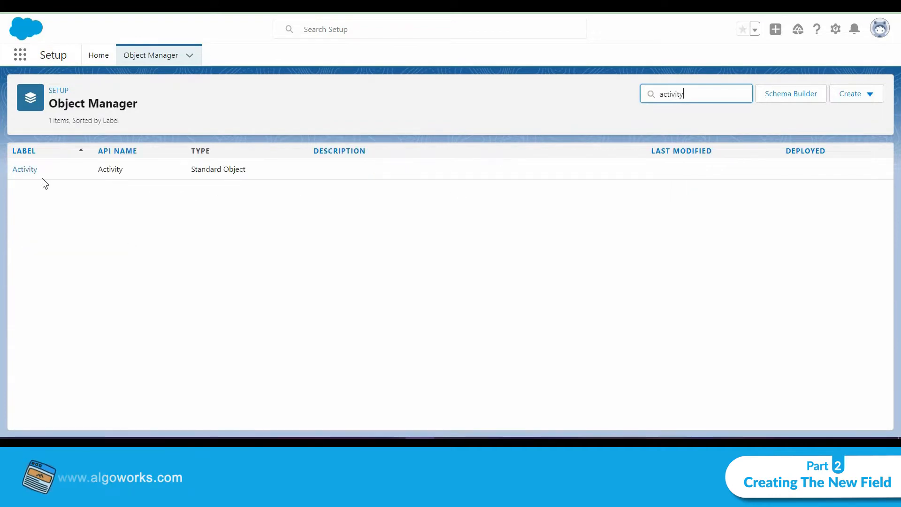
click(30, 172)
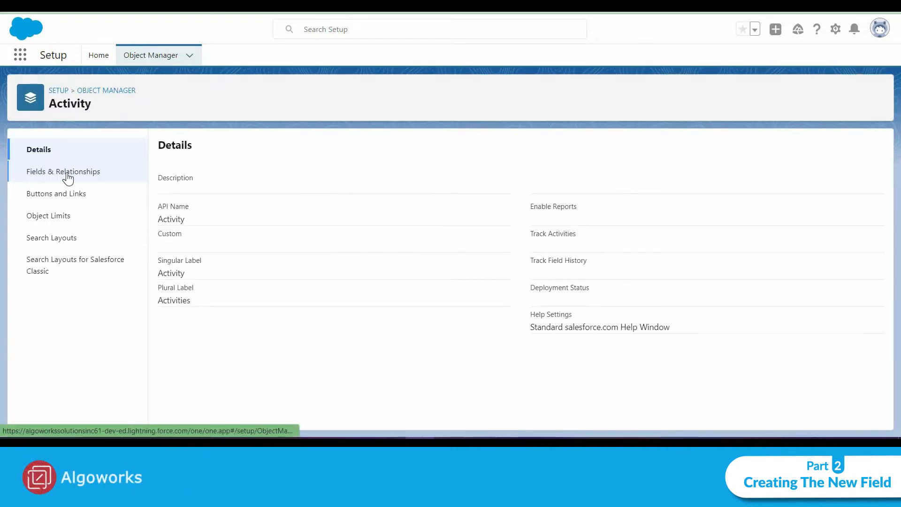
Step: Start a new custom field of type Date on the Activity object
click(66, 173)
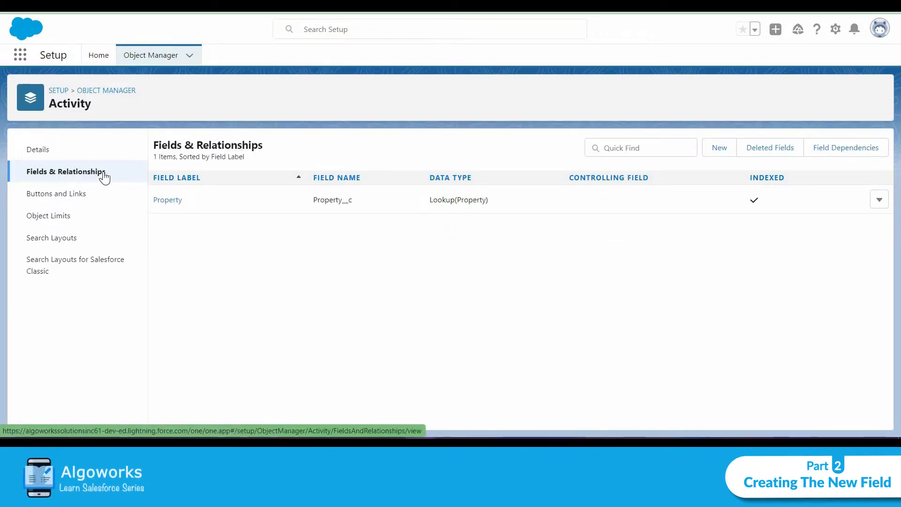
click(707, 150)
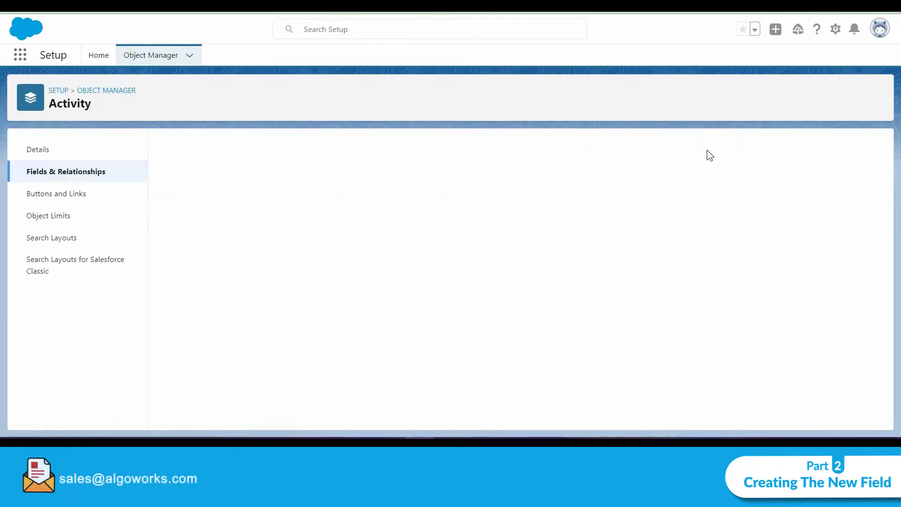
scroll(248, 231, down, 5)
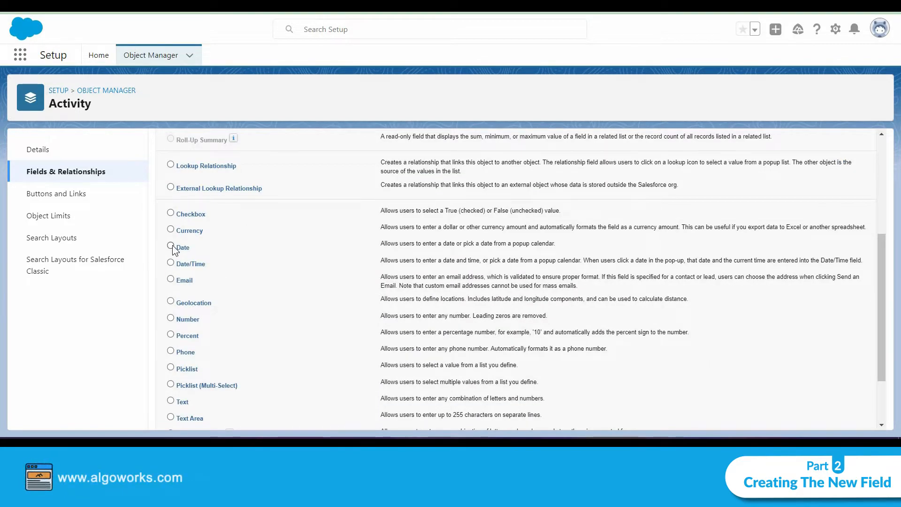
scroll(610, 332, down, 3)
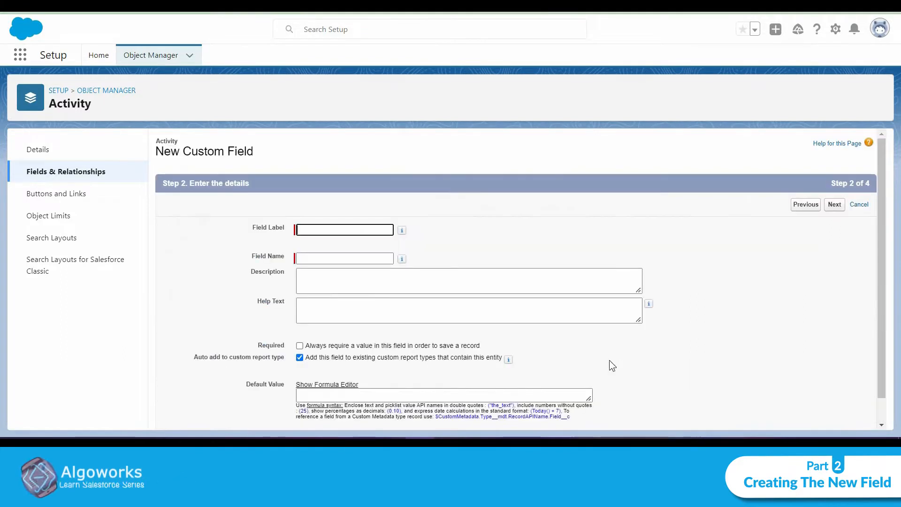
Step: Set the field label to Start Date, accept the generated field name, and continue
click(339, 231)
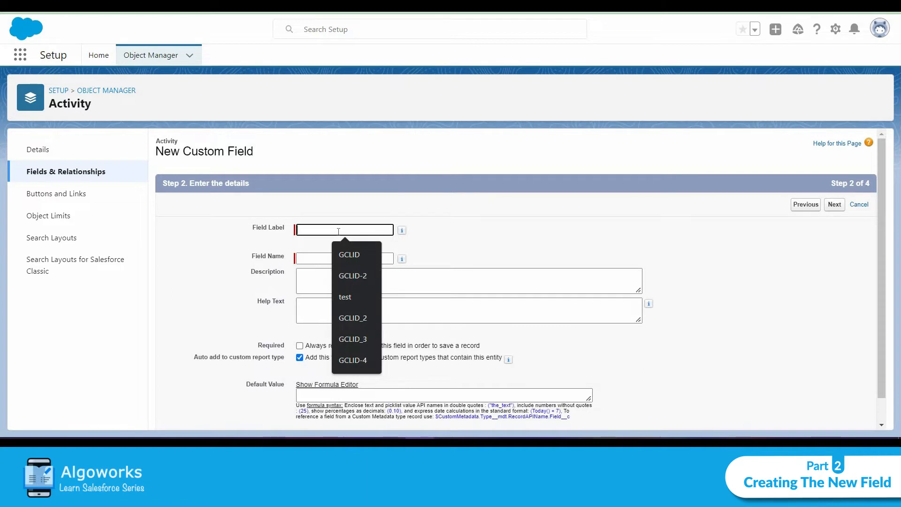
text(Start Date)
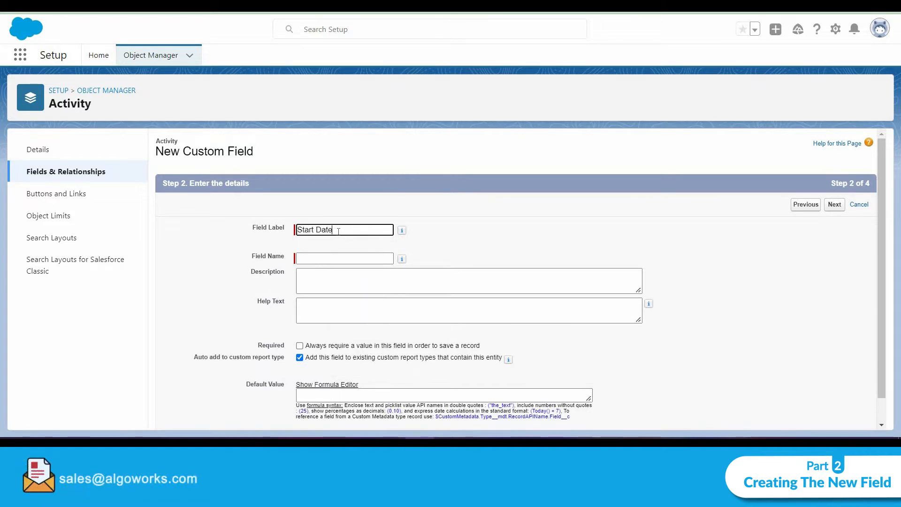
click(489, 231)
scroll(444, 241, down, 1)
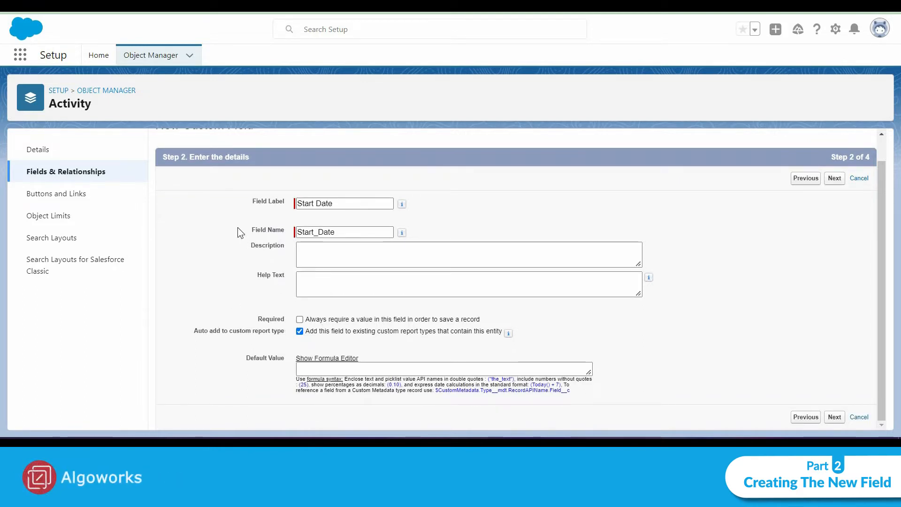
click(839, 418)
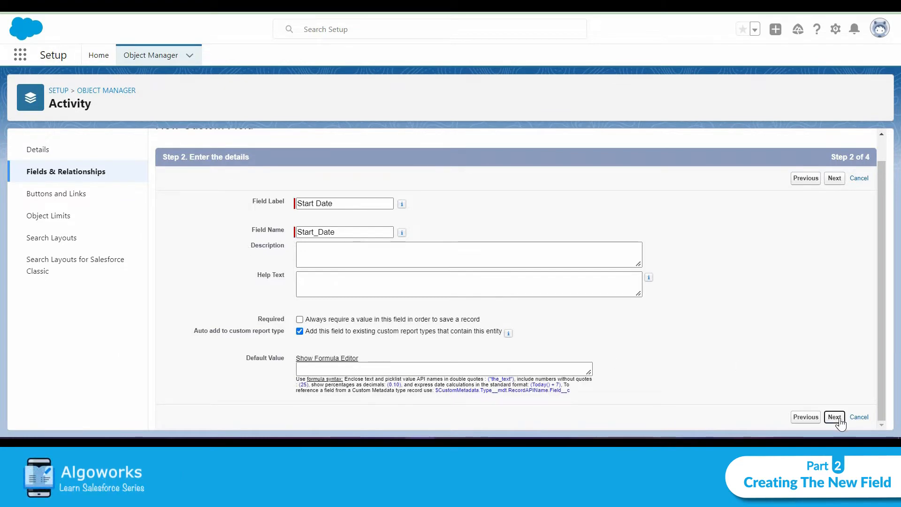
Step: Keep the default field-level security and page layouts, and save the Start Date field
scroll(754, 321, down, 10)
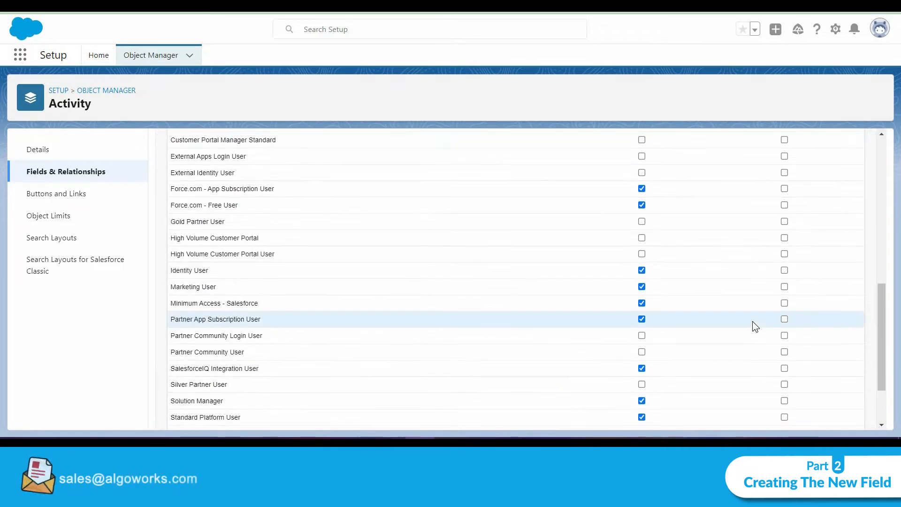
scroll(753, 321, up, 6)
scroll(710, 311, up, 4)
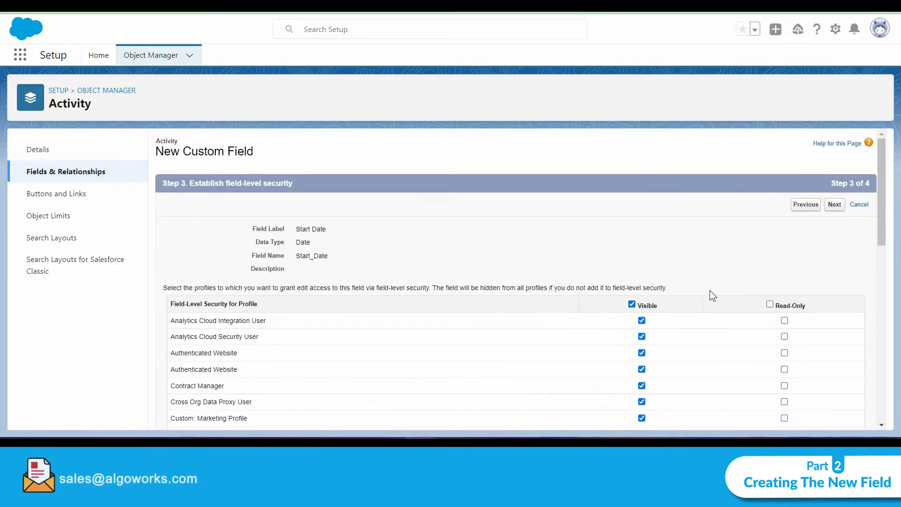
scroll(710, 291, down, 10)
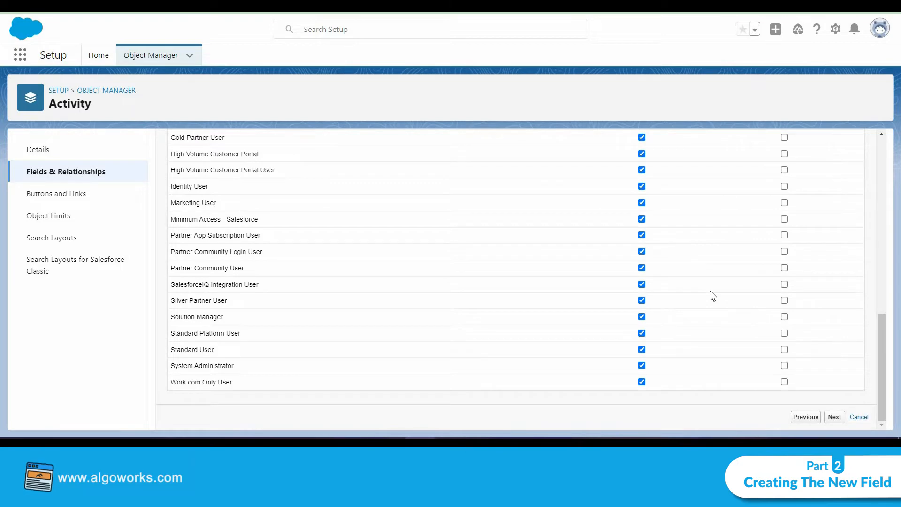
click(834, 417)
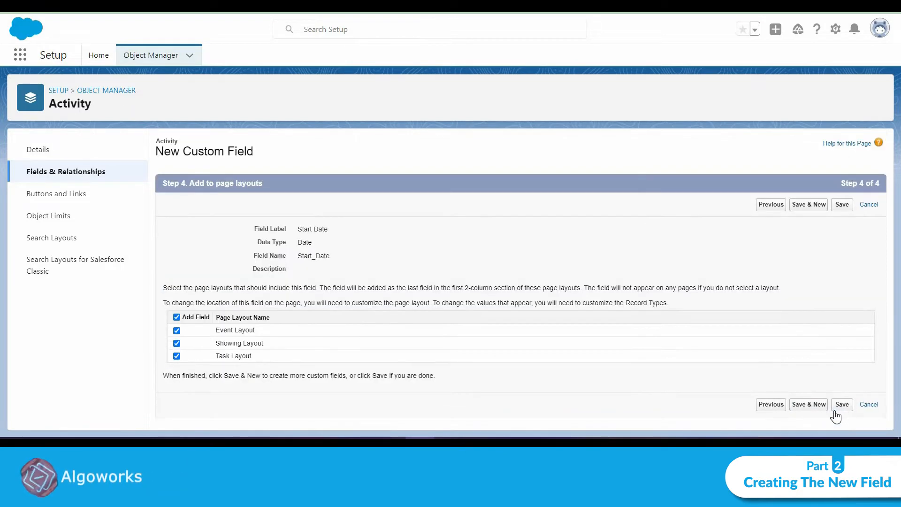
click(842, 405)
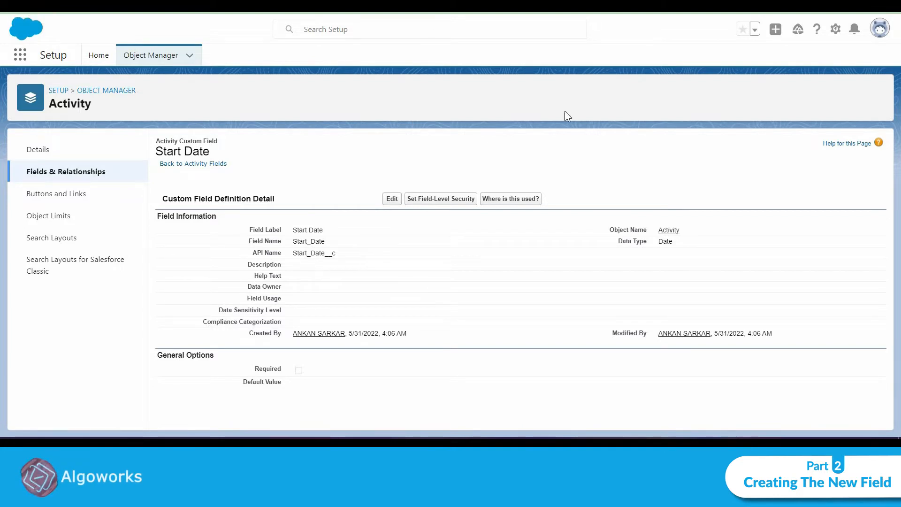
Step: Return to Object Manager and open the Lead object
click(153, 61)
click(693, 93)
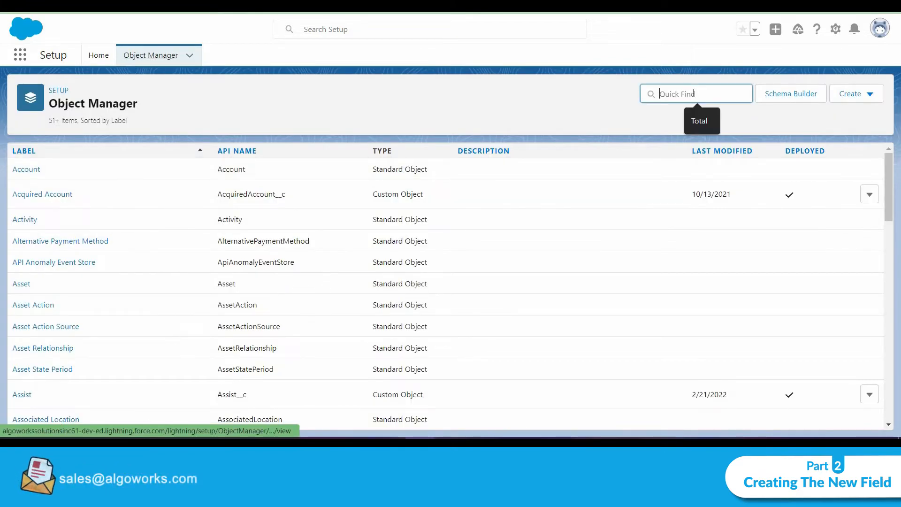
text(lead)
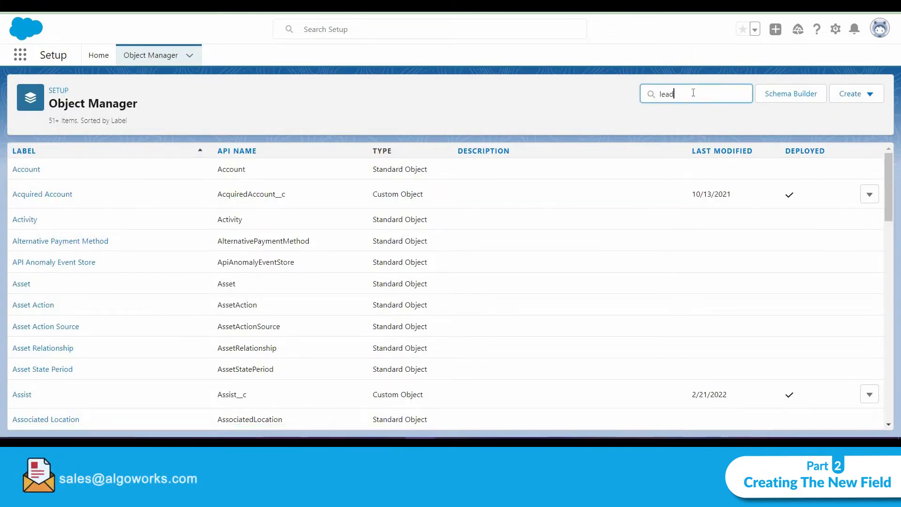
click(18, 172)
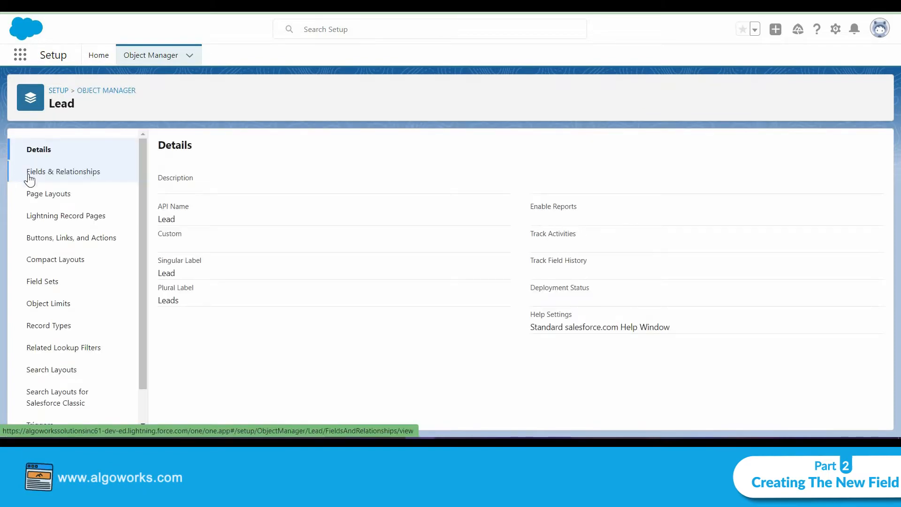
Step: Start a new Create a Record action on Lead with Task as the target object
click(66, 237)
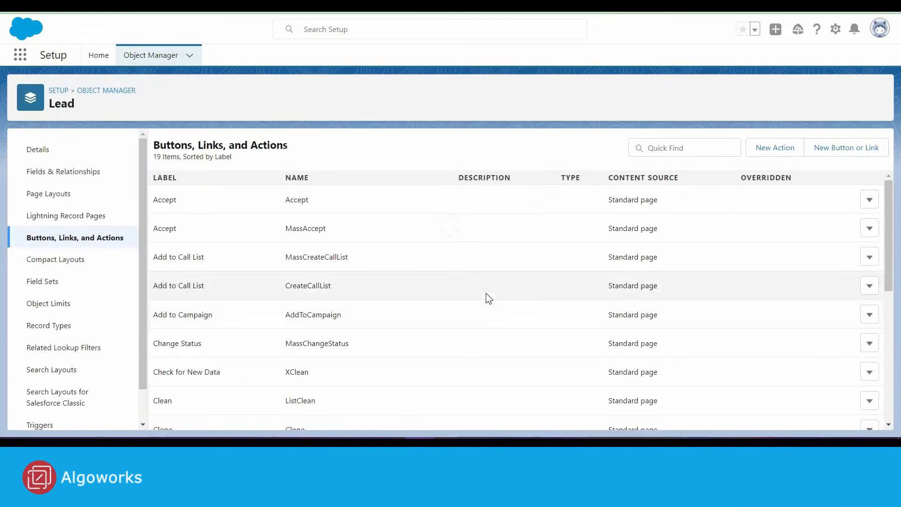
click(758, 153)
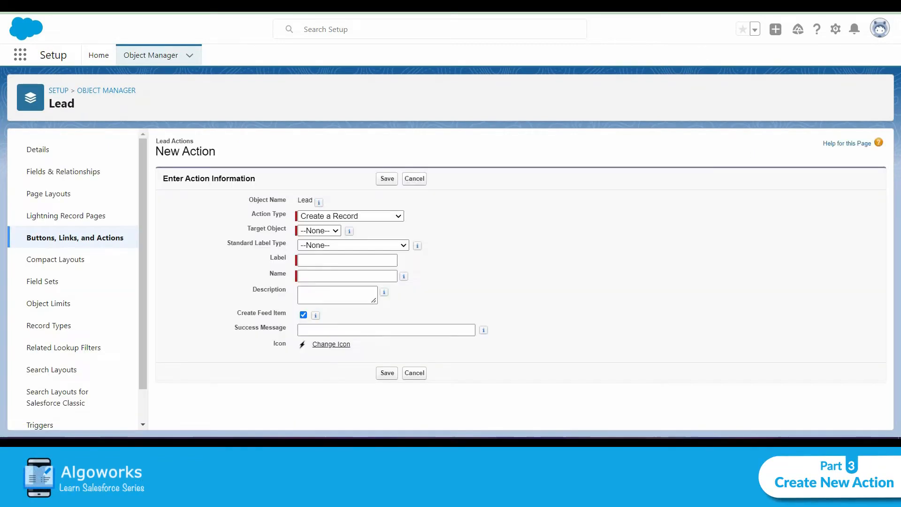
click(331, 231)
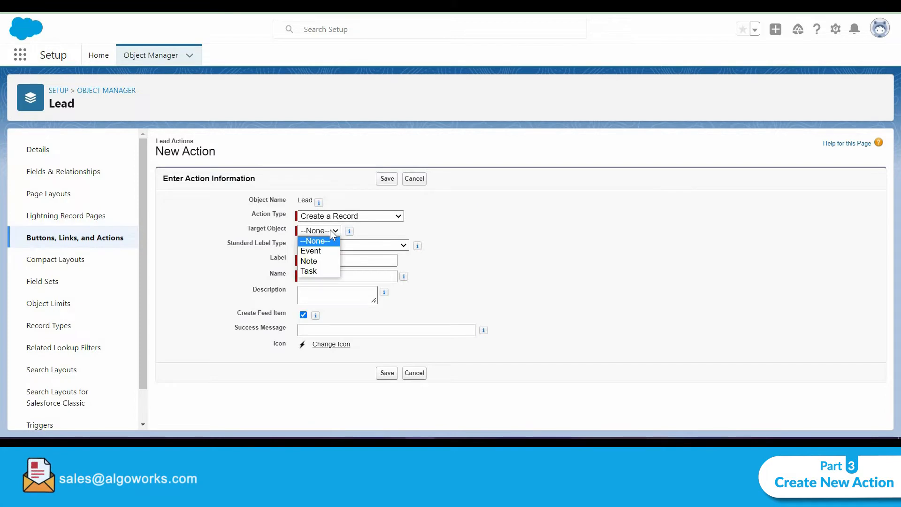
click(318, 272)
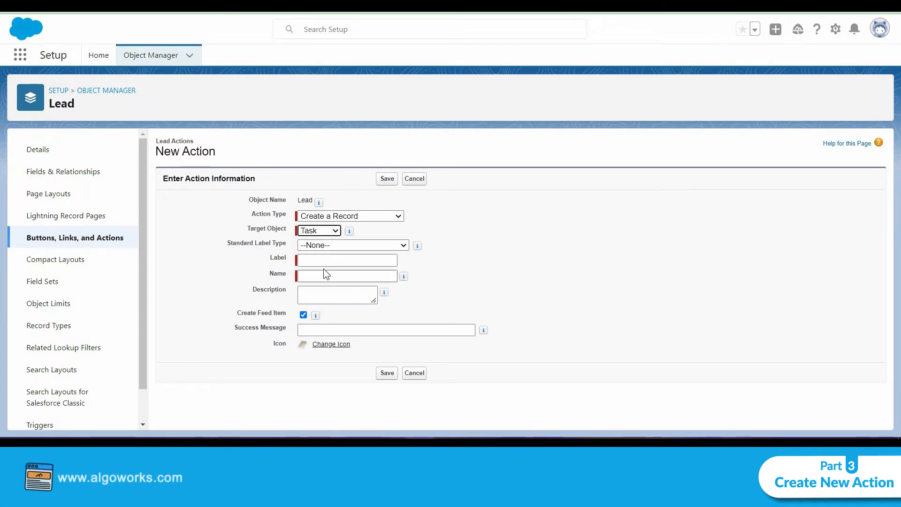
Step: Label the action New Task 2, accept the generated name, and save it
click(325, 261)
text(N)
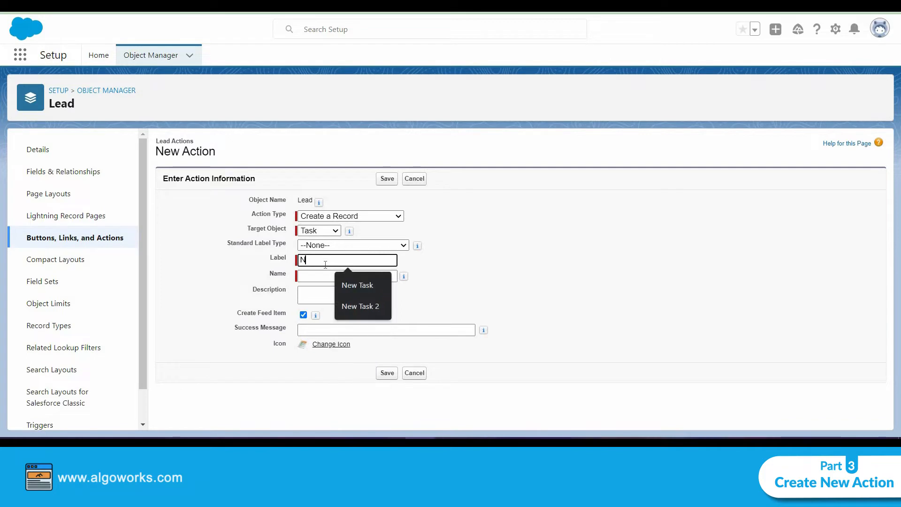
text(ew Tas)
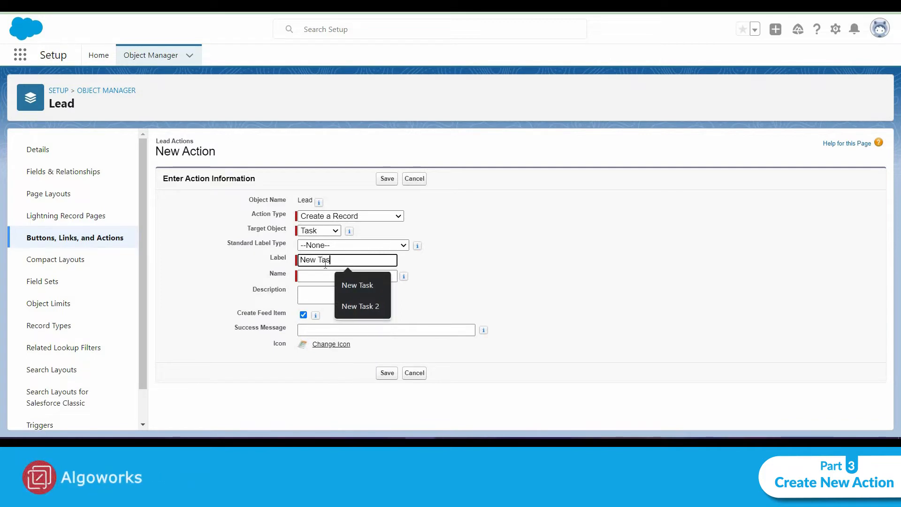
text(k 2)
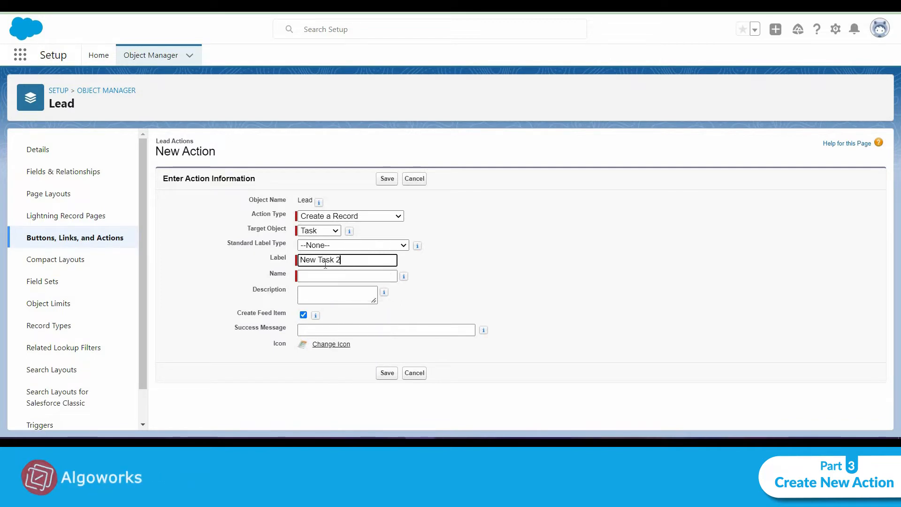
click(485, 280)
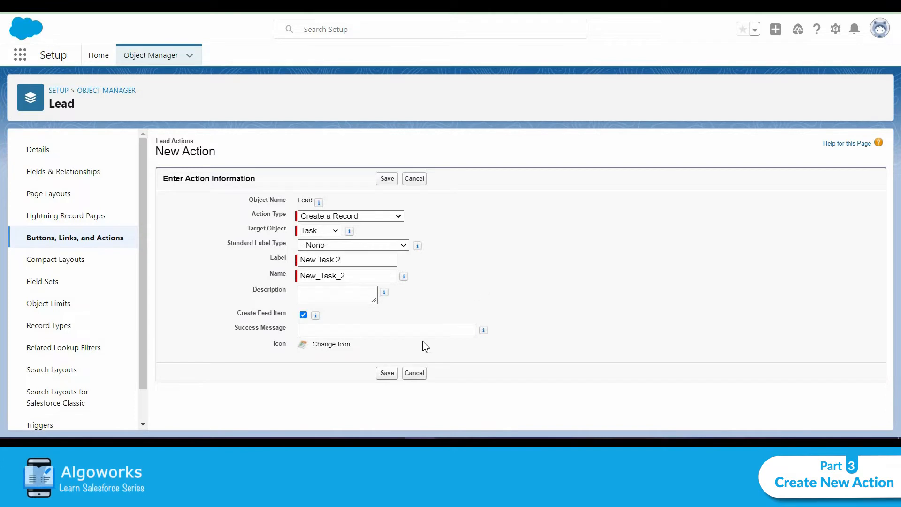
click(386, 373)
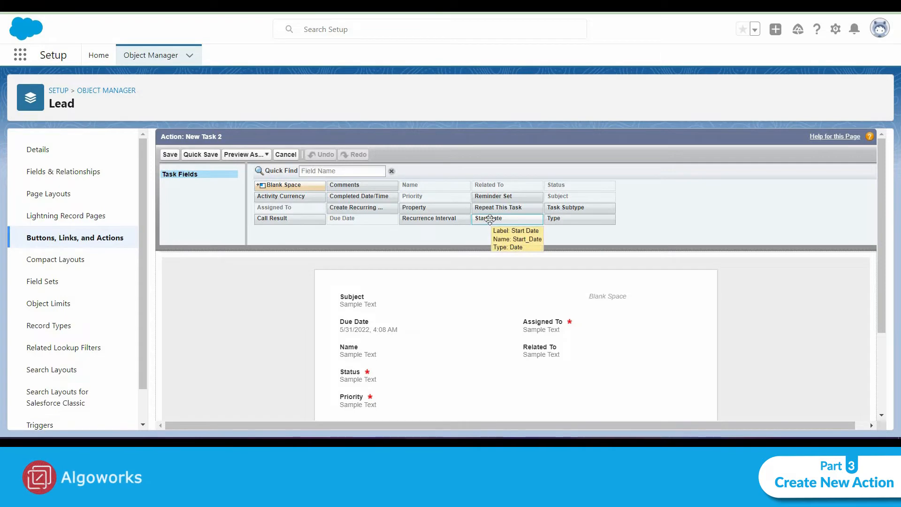
Step: Add the Start Date field below Subject in the New Task 2 action layout and save the layout
drag(490, 219, 399, 317)
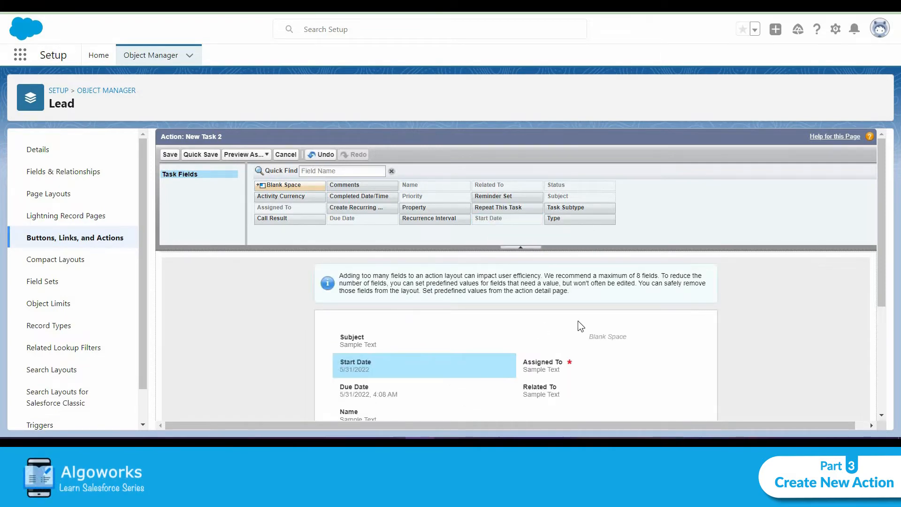
scroll(568, 319, down, 3)
scroll(567, 318, up, 3)
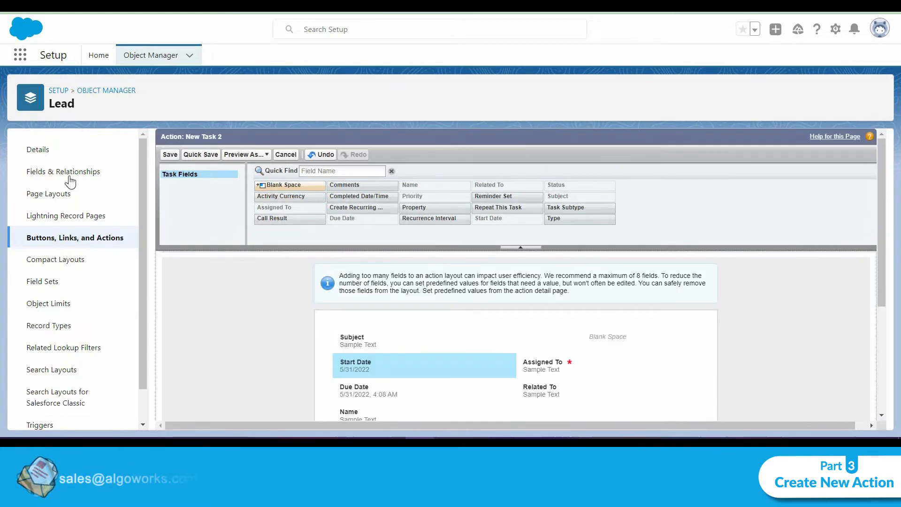
click(170, 154)
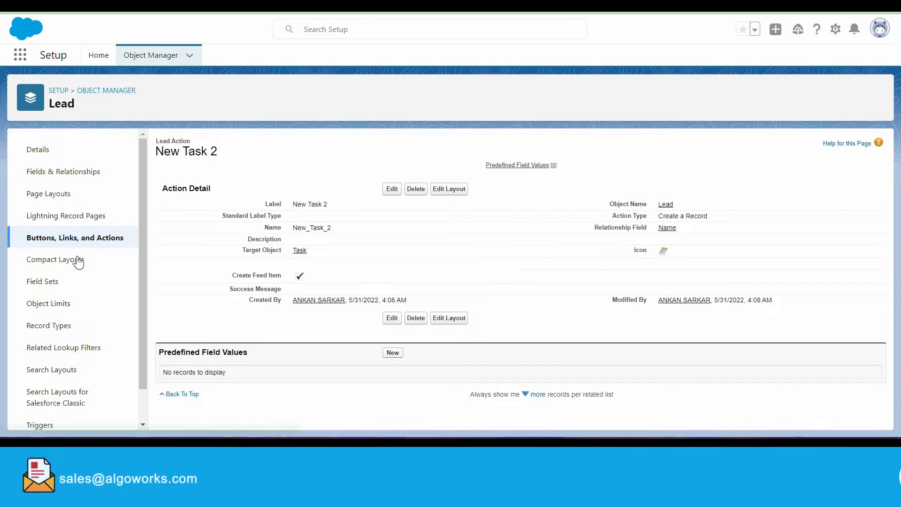
Step: Open the Lead Layout page layout and show the Mobile & Lightning Actions palette
click(41, 194)
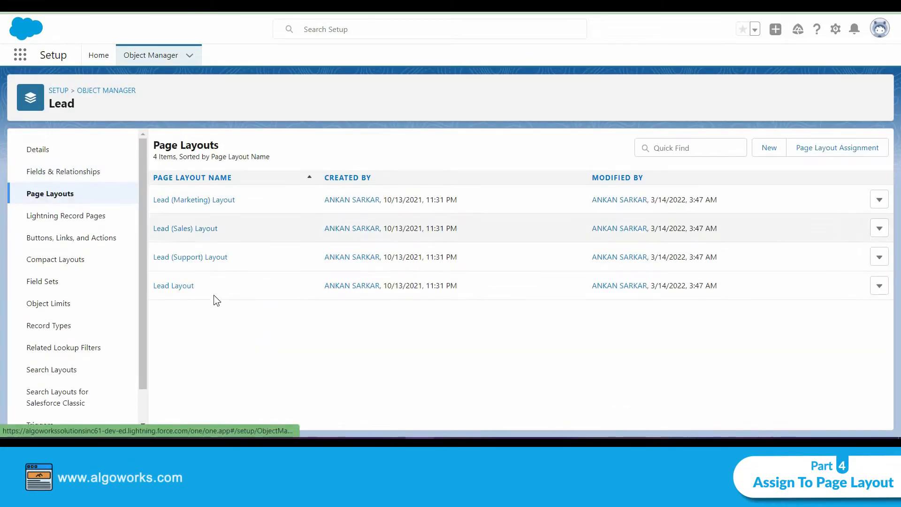
click(184, 288)
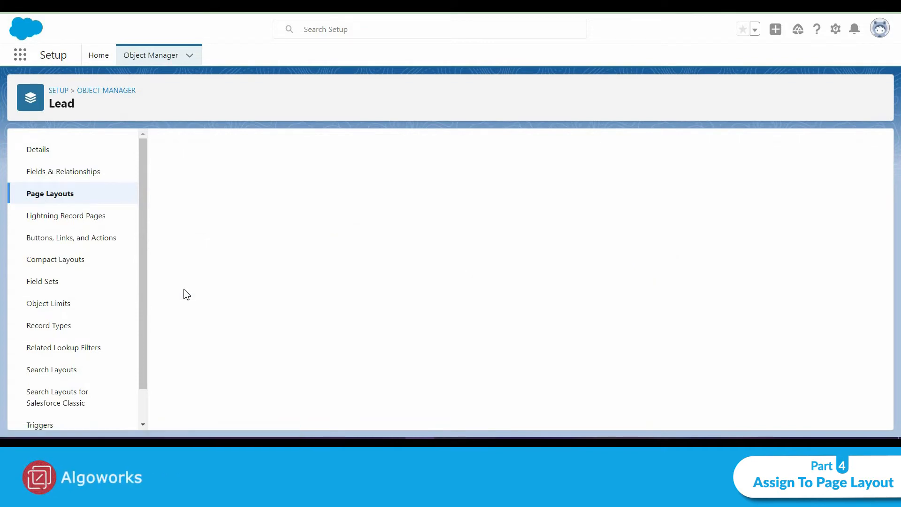
click(191, 207)
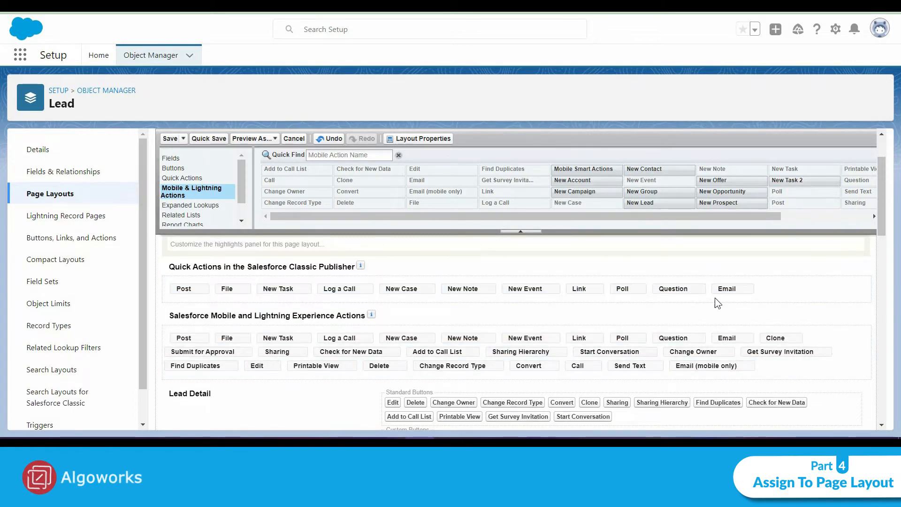
Step: Replace New Task with New Task 2 in the Lead Layout's Salesforce Mobile and Lightning Experience Actions and save the layout
mouse_move(787, 183)
mouse_down()
mouse_move(742, 178)
mouse_move(578, 297)
mouse_move(256, 319)
mouse_move(253, 299)
mouse_up()
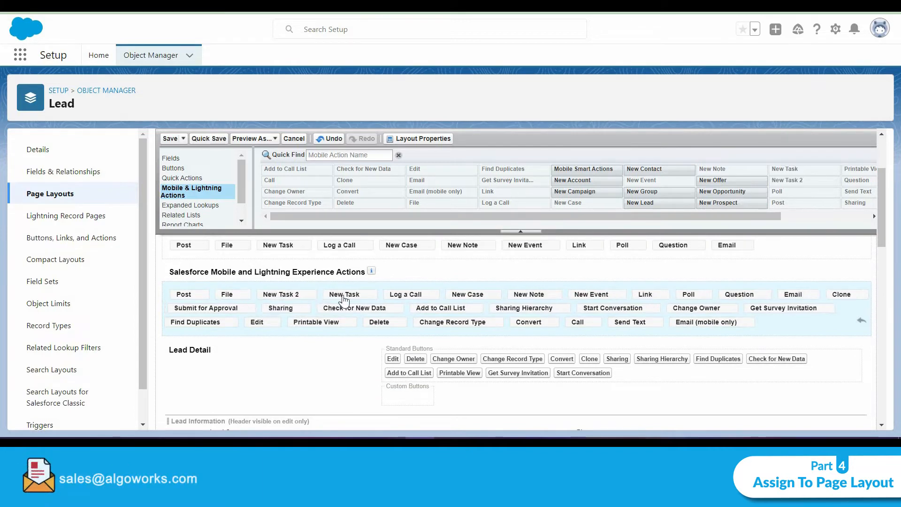
drag(344, 299, 789, 170)
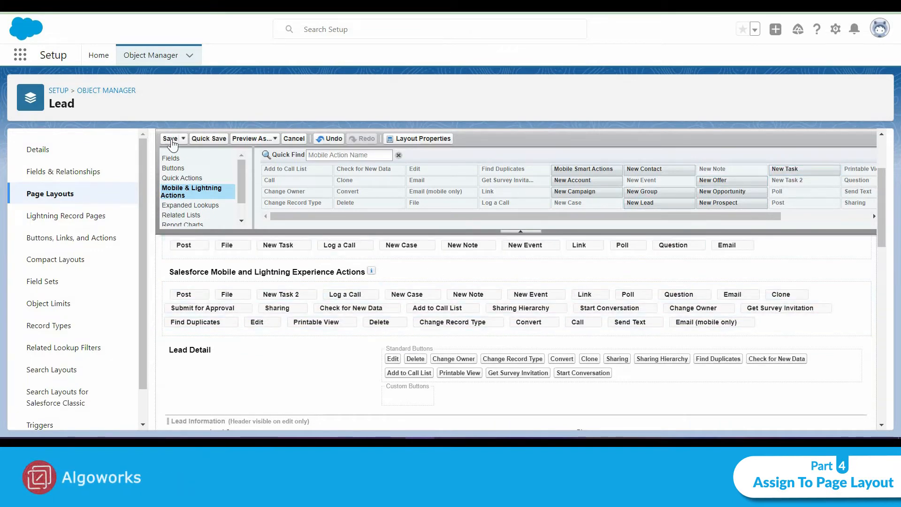
click(166, 139)
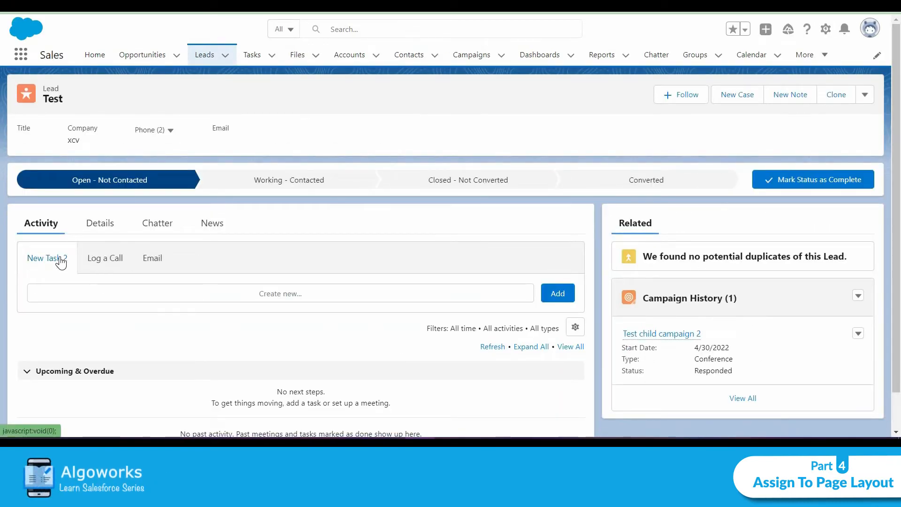
Step: Open the New Task 2 action on the Test lead record to check its fields
click(83, 256)
click(57, 257)
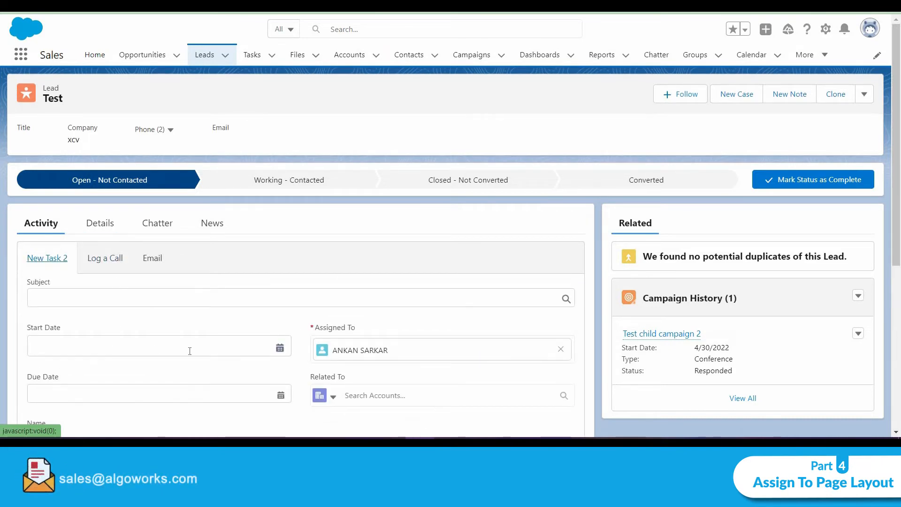
click(190, 351)
click(288, 320)
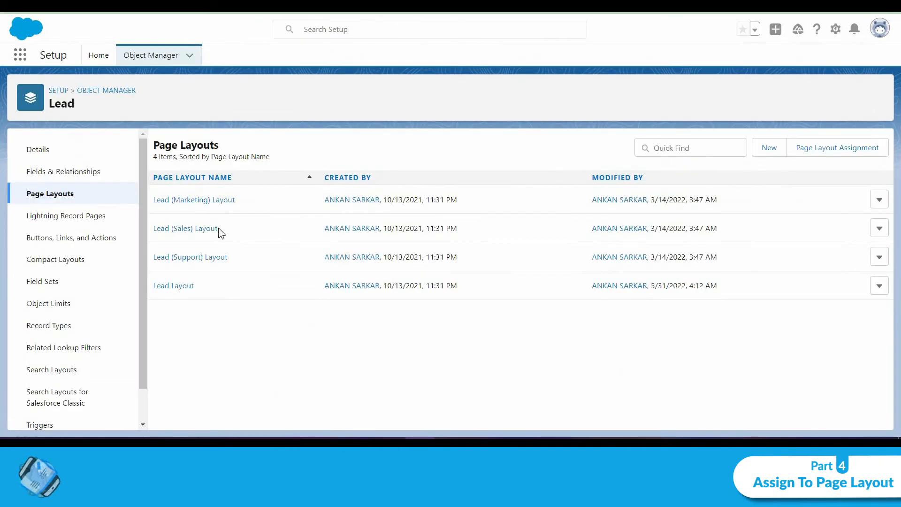
Step: Find the New Task 2 action in Lead's Buttons, Links, and Actions and relabel it New Task
click(67, 173)
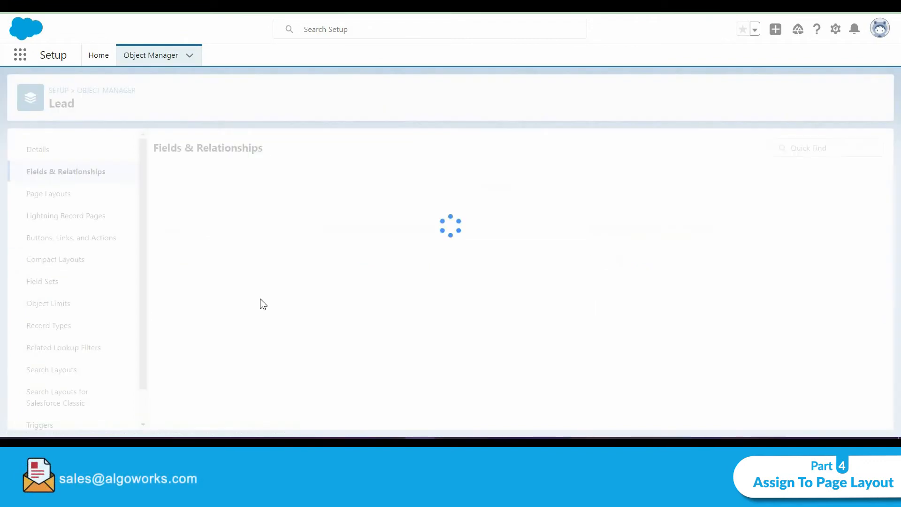
click(71, 238)
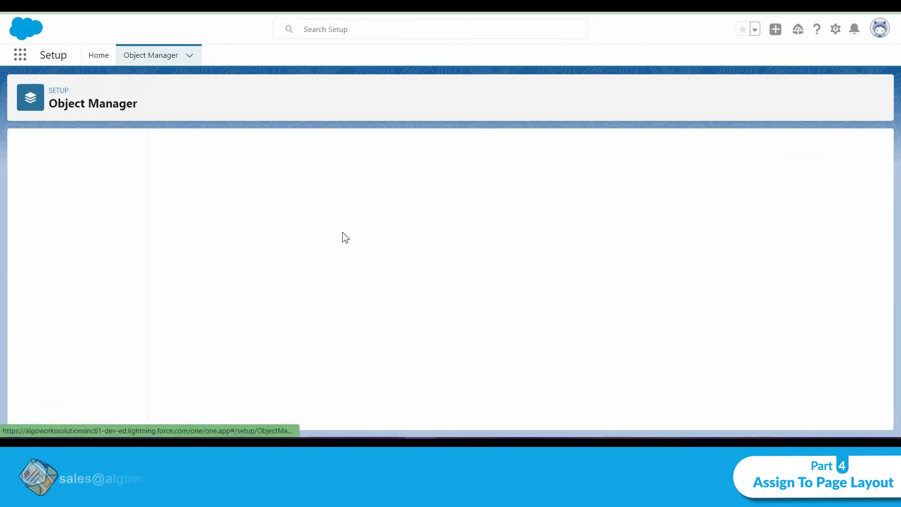
click(694, 148)
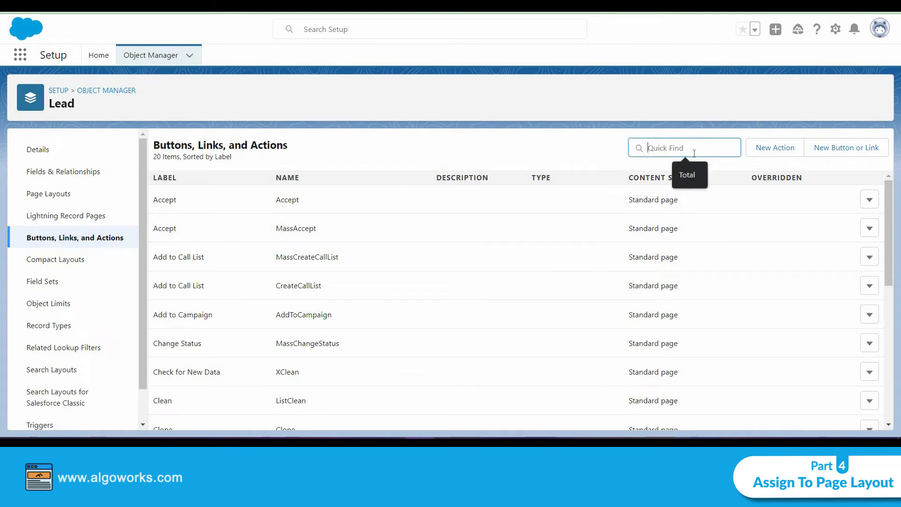
text(new)
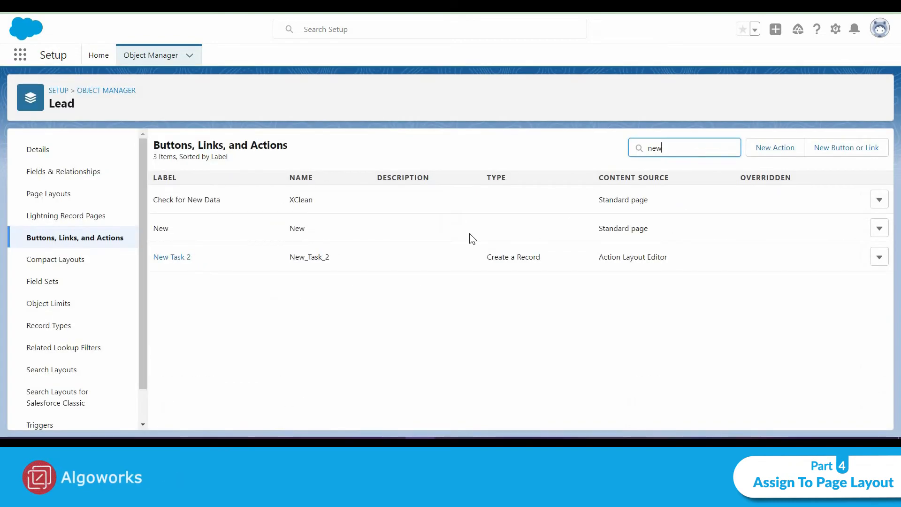
click(187, 258)
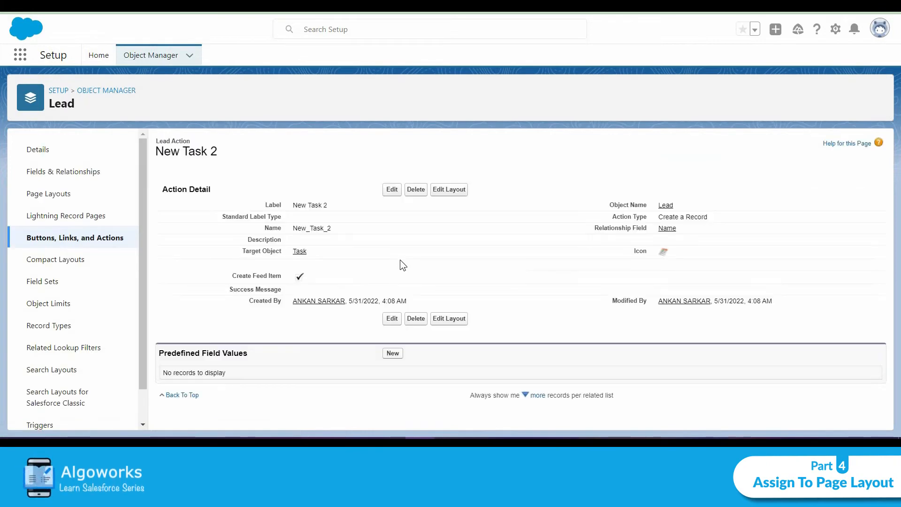
click(389, 188)
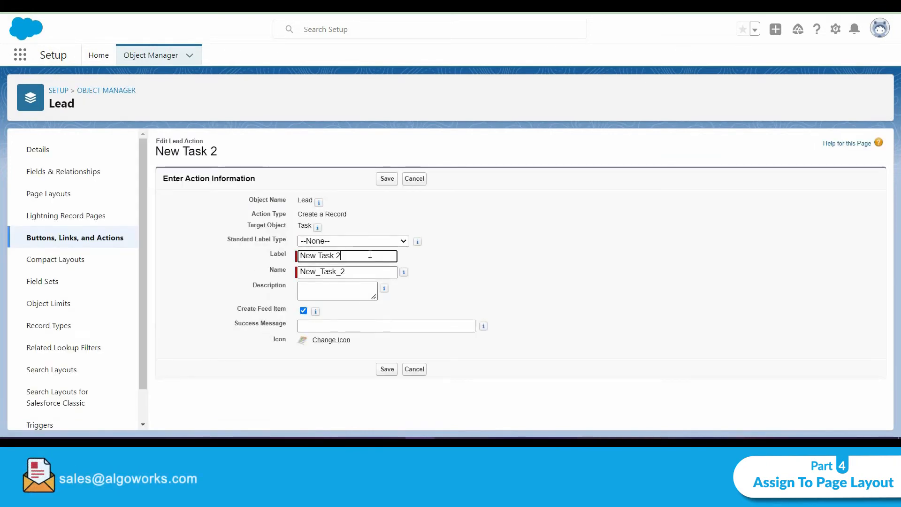
click(379, 370)
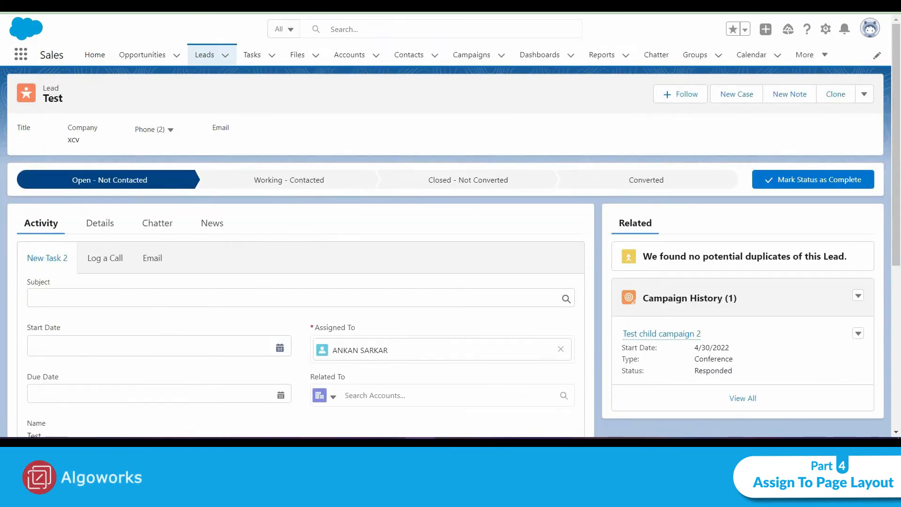
Step: Reload the Test lead, open the New Task action, and set the Subject to Email
key(F5)
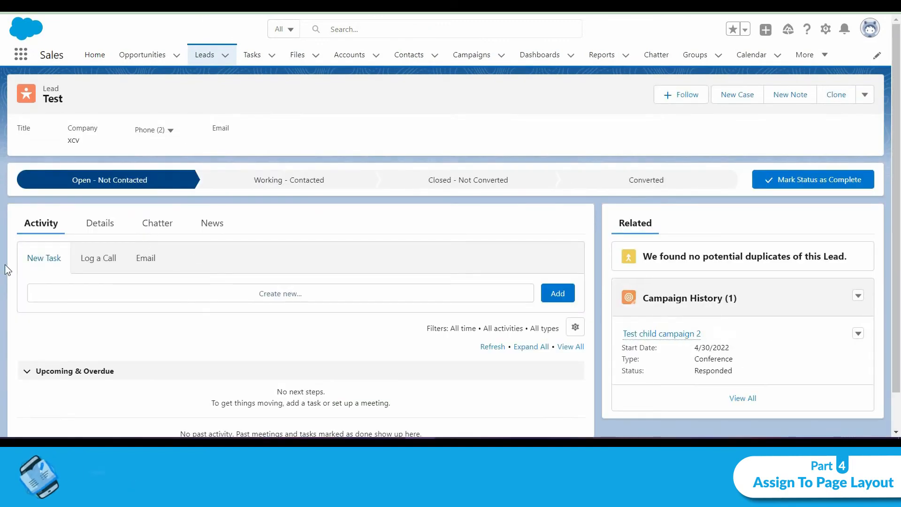
click(44, 260)
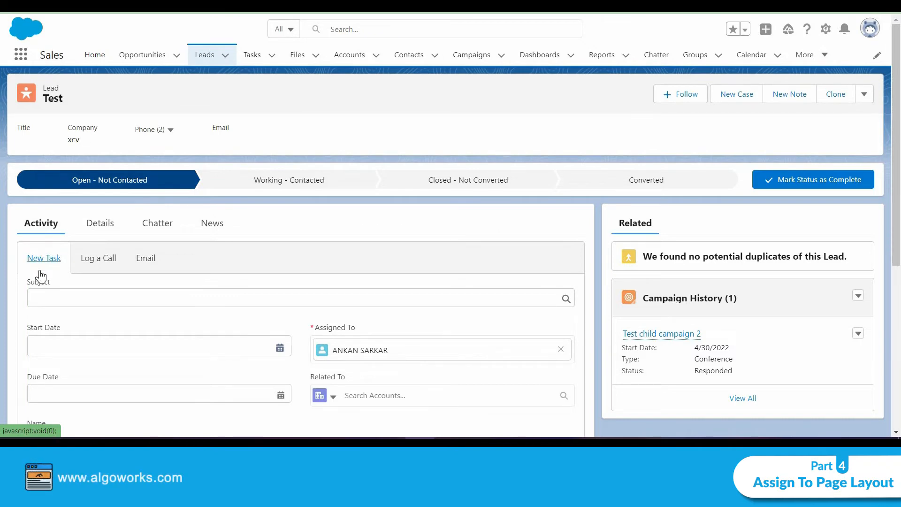
scroll(239, 295, down, 4)
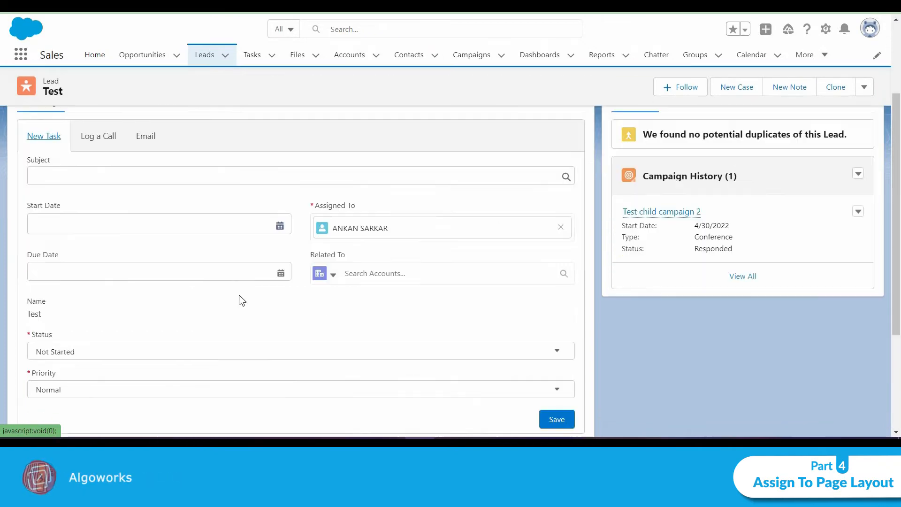
scroll(174, 258, up, 4)
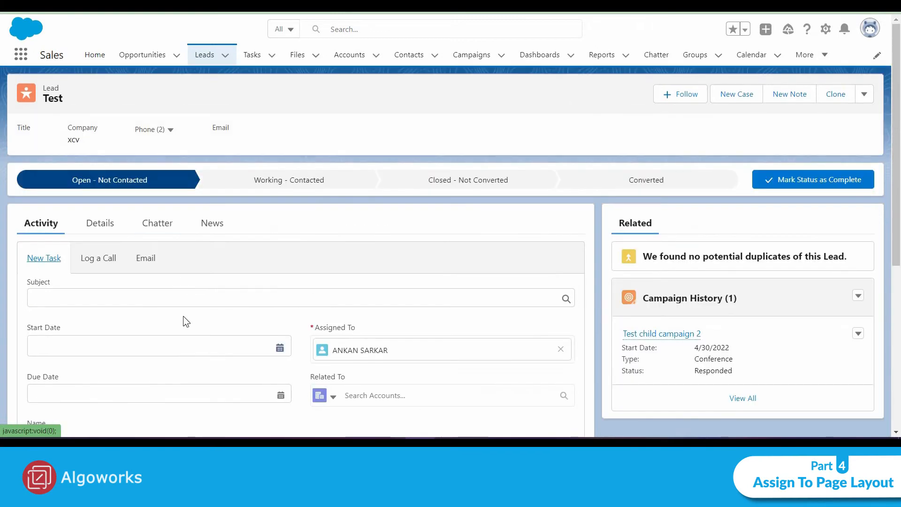
click(191, 298)
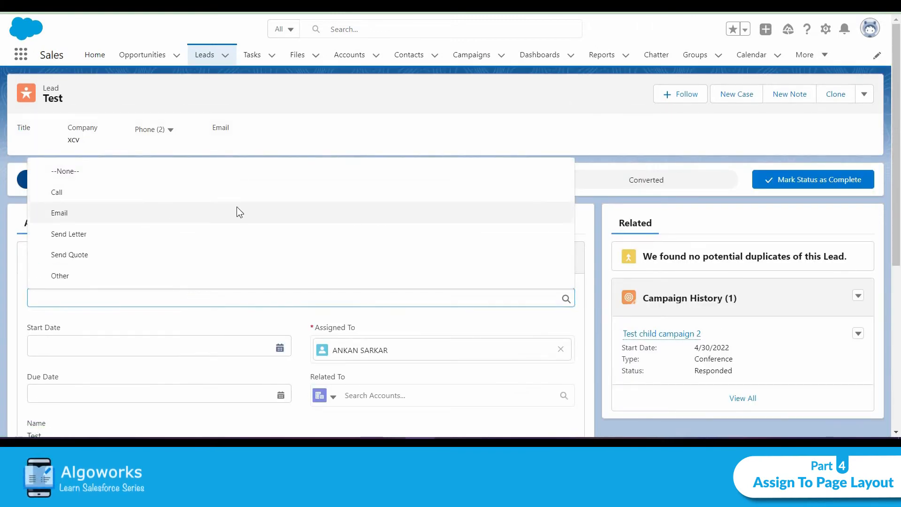
click(237, 210)
Step: Set the task's Start Date to 6/1/2022 and Due Date to 6/3/2022, then save the task
scroll(280, 318, down, 4)
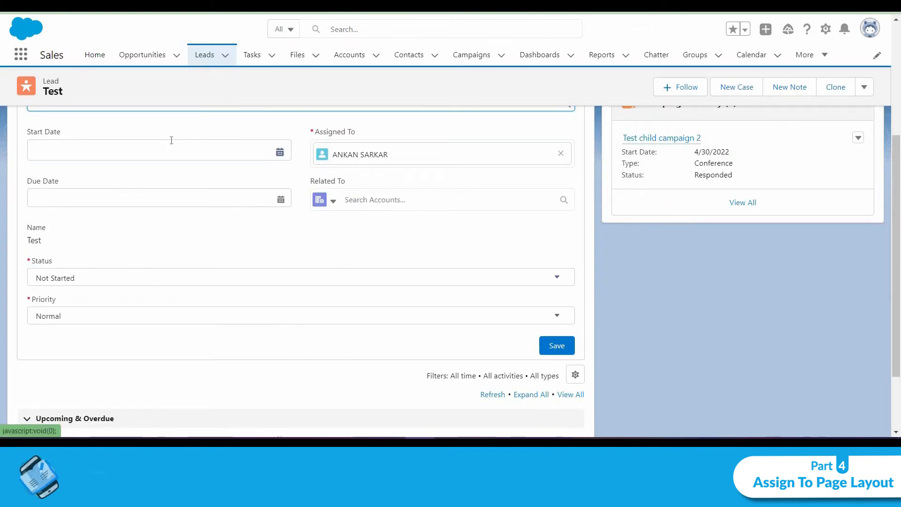
click(280, 153)
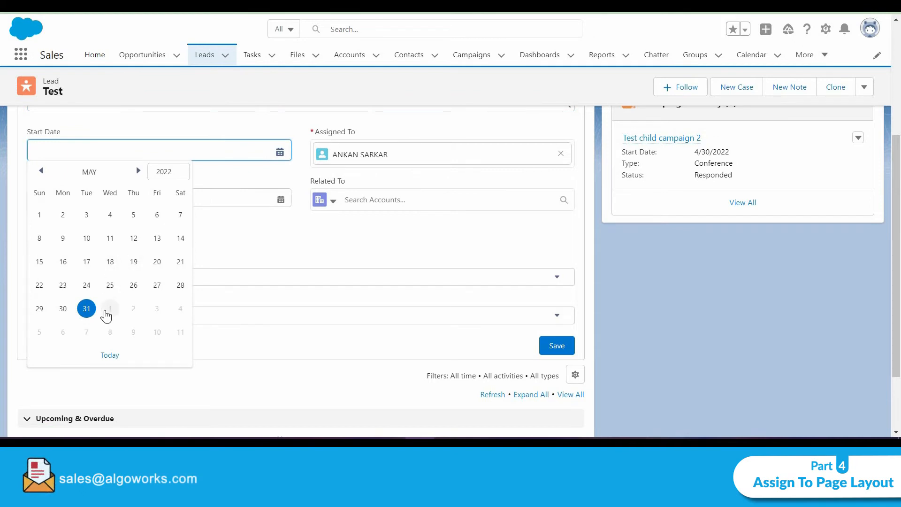
click(108, 312)
click(281, 200)
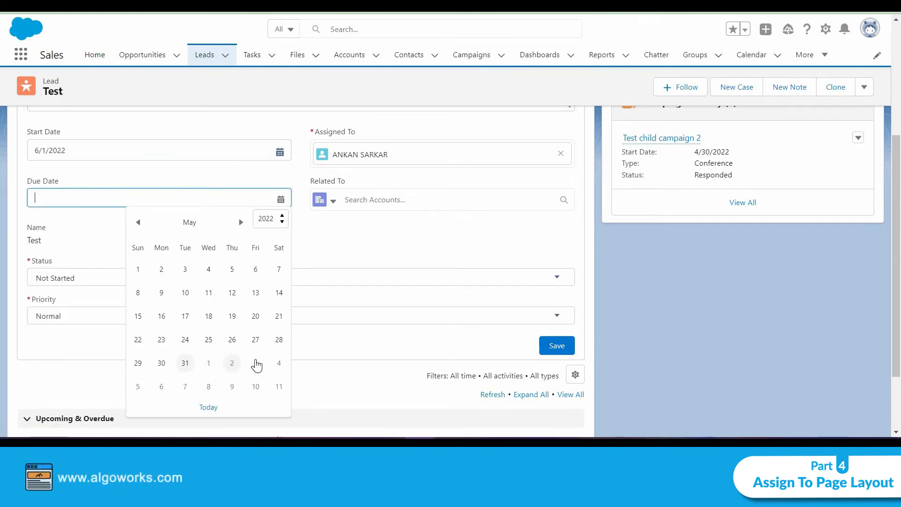
click(256, 364)
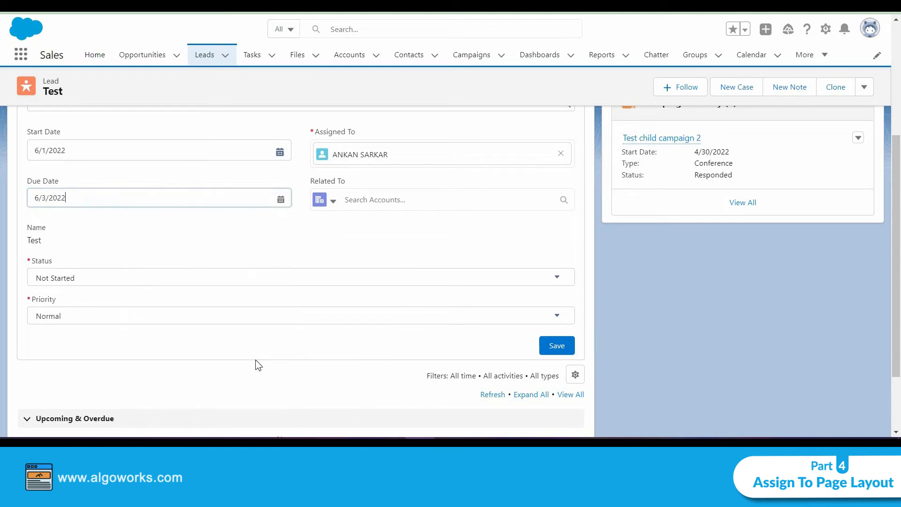
click(554, 346)
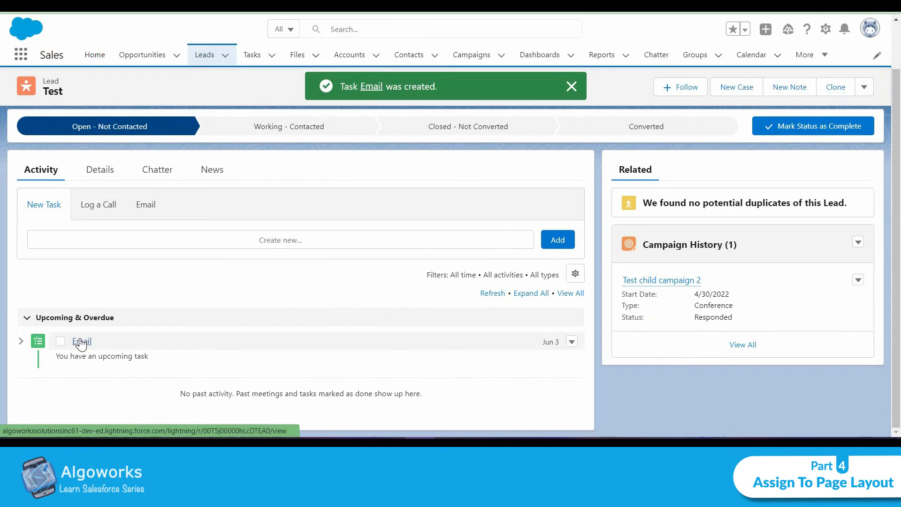
Step: Open the Email task from the lead's activity list to review its details
click(80, 339)
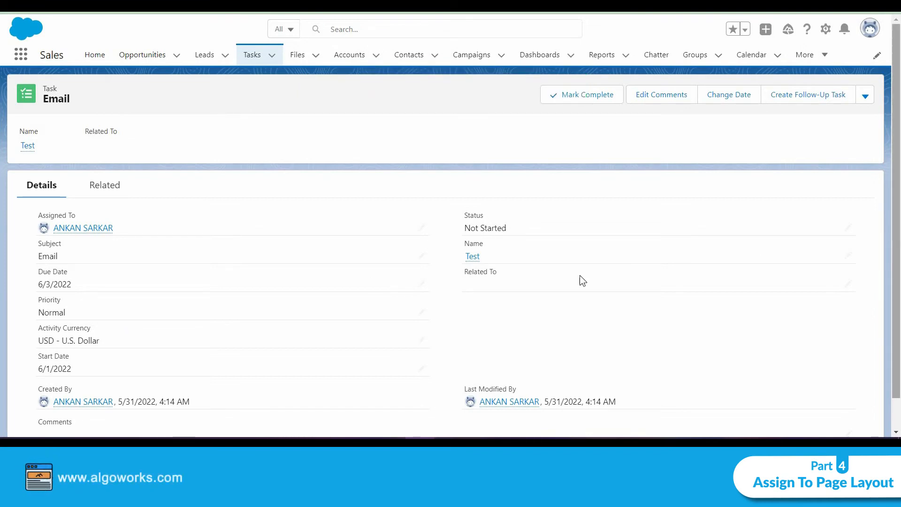
scroll(395, 280, down, 2)
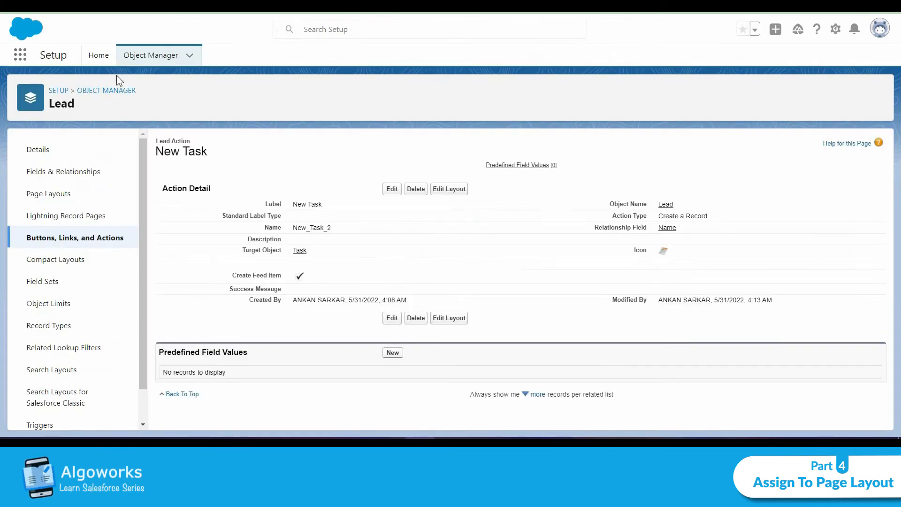
Step: Open the Task object's Task Layout, move Start Date directly below Subject, and save the layout
click(123, 91)
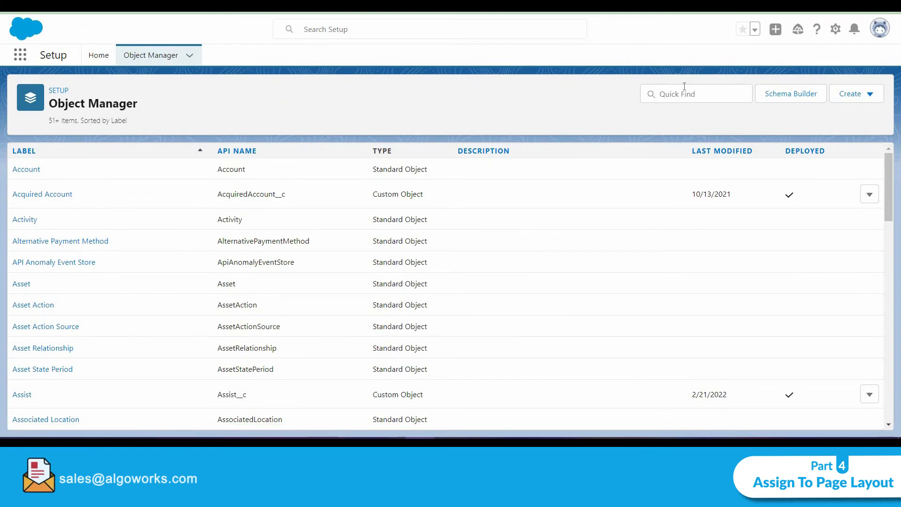
click(685, 87)
text(task)
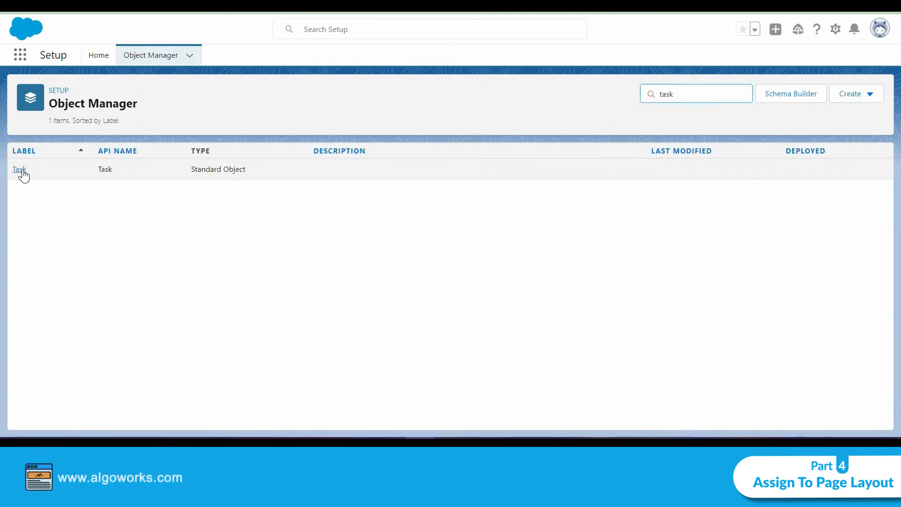
click(21, 170)
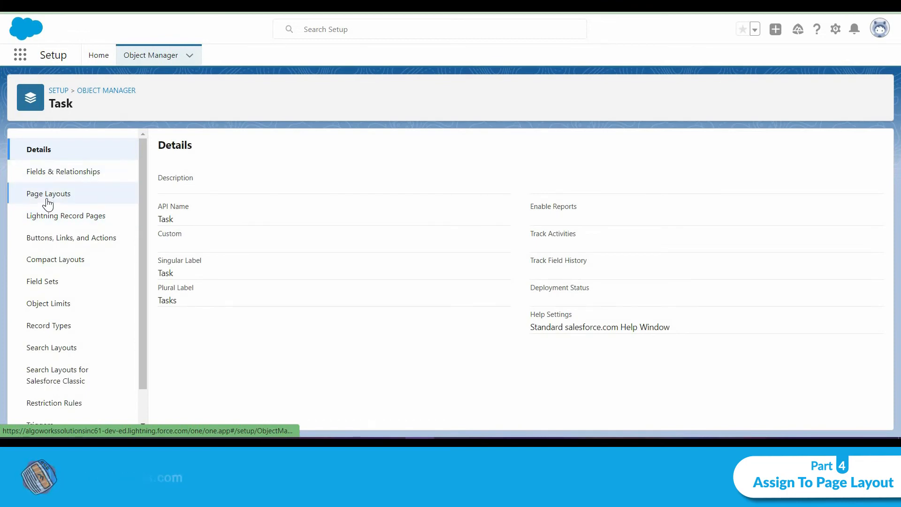
click(48, 202)
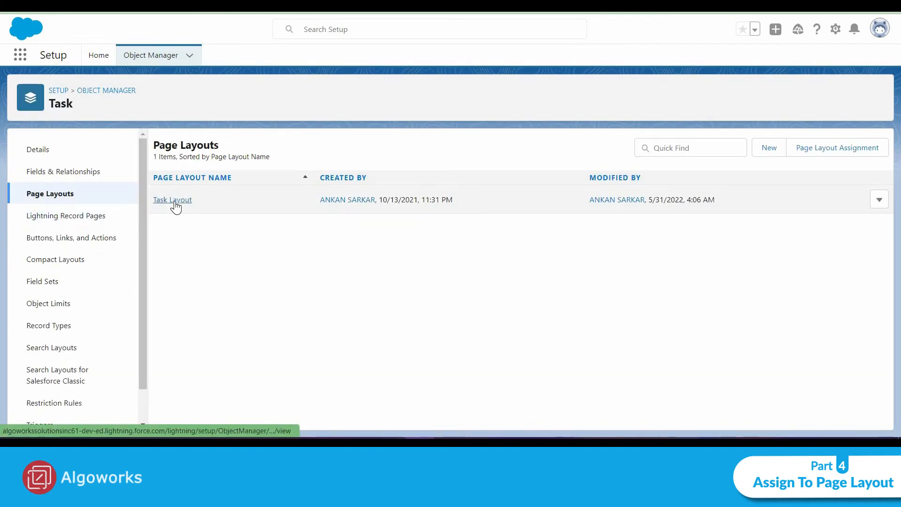
click(174, 201)
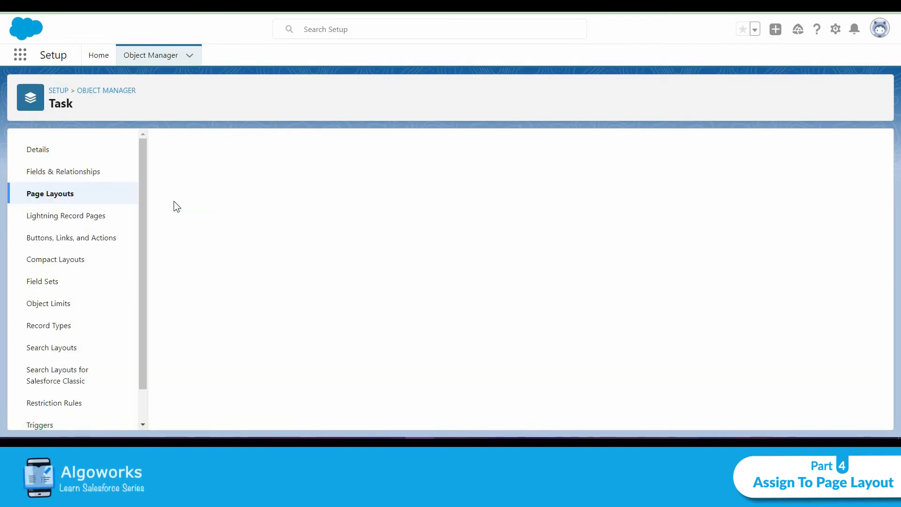
scroll(410, 299, down, 5)
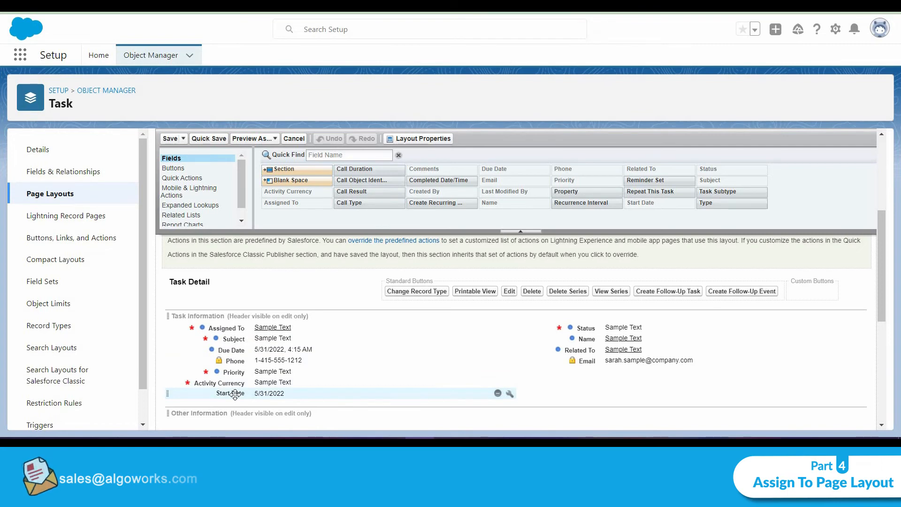
drag(235, 394, 246, 350)
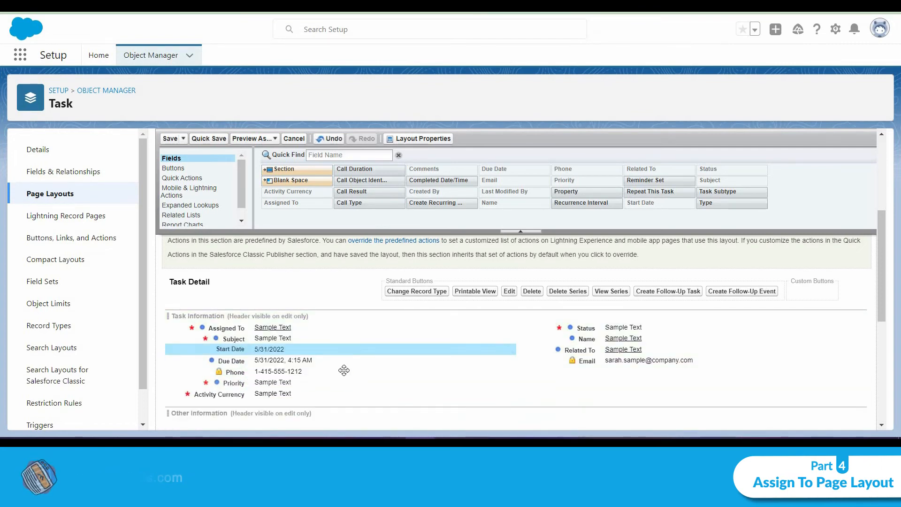
click(166, 139)
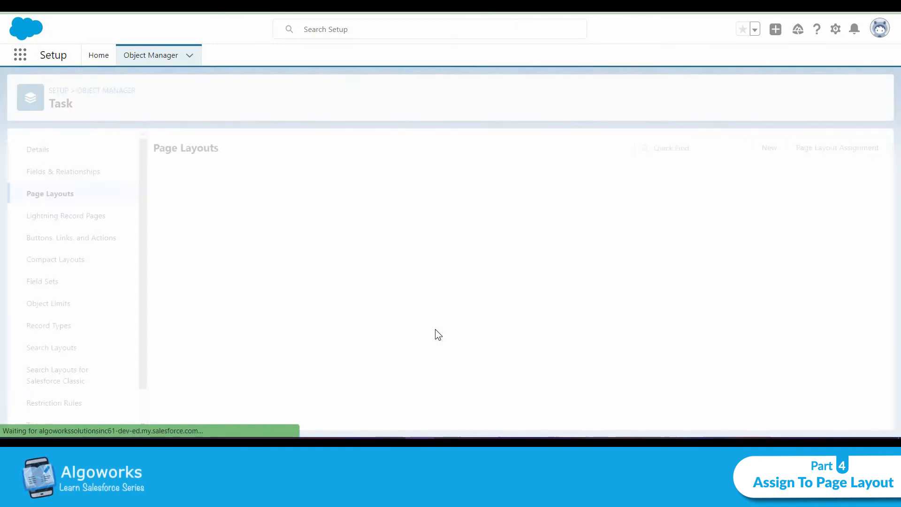